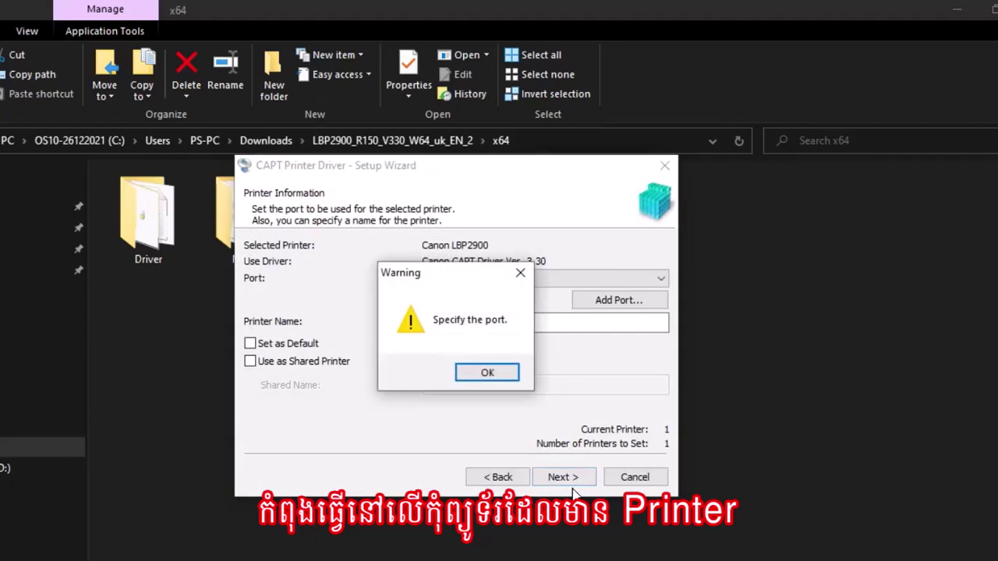
Dismiss the printer setup wizard's port warning and open Devices and Printers from the Control Panel.
{"action": "left_click", "coordinate": [487, 374]}
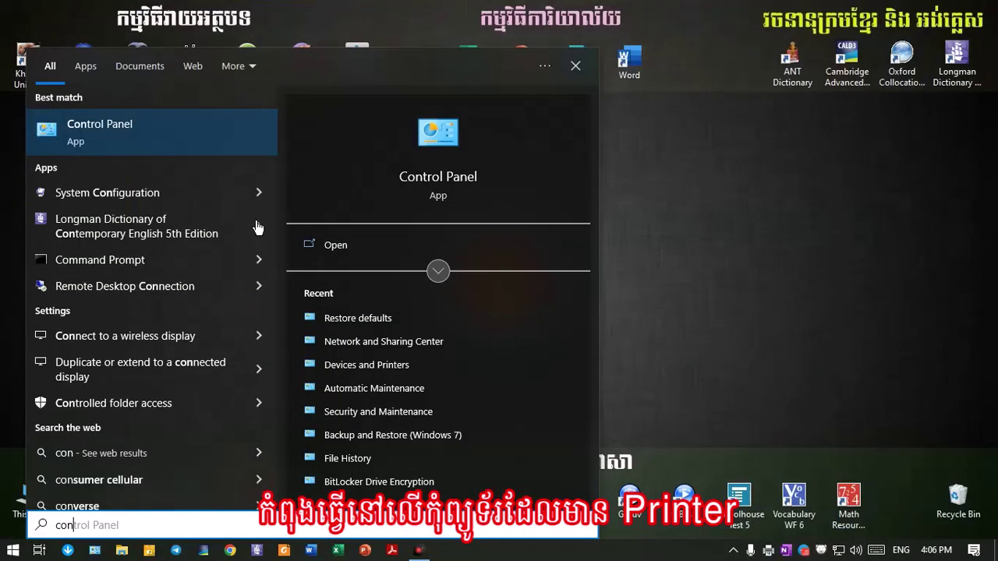
{"action": "key", "text": "Return"}
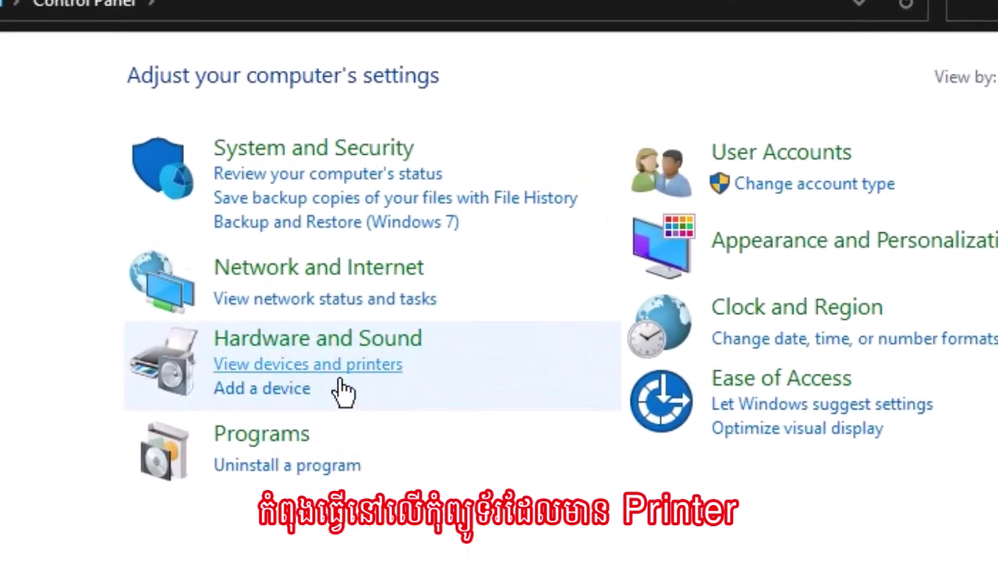
{"action": "left_click", "coordinate": [327, 364]}
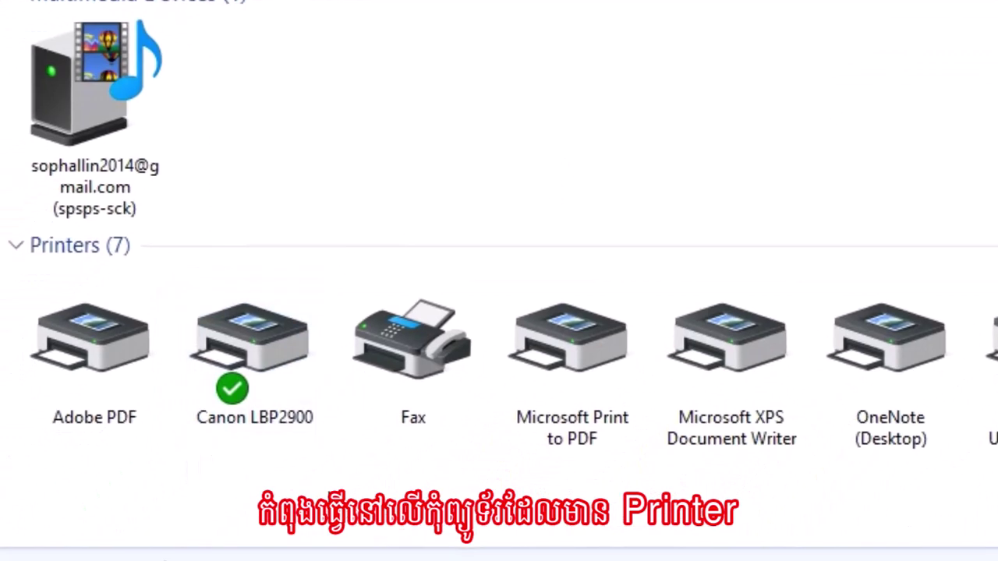
View the general printer properties of the Canon LBP2900 and close them.
{"action": "left_click", "coordinate": [269, 386]}
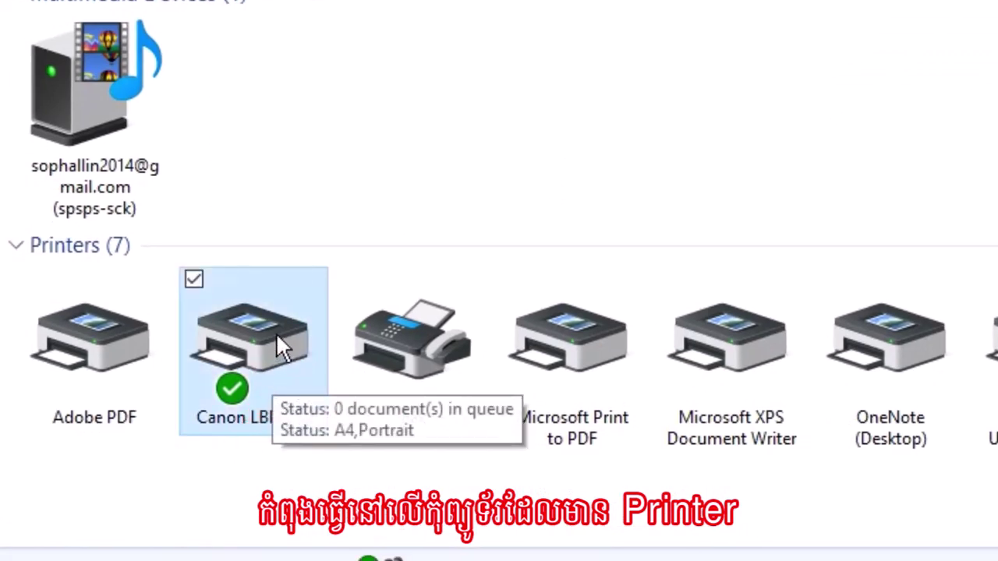
{"action": "right_click", "coordinate": [276, 396]}
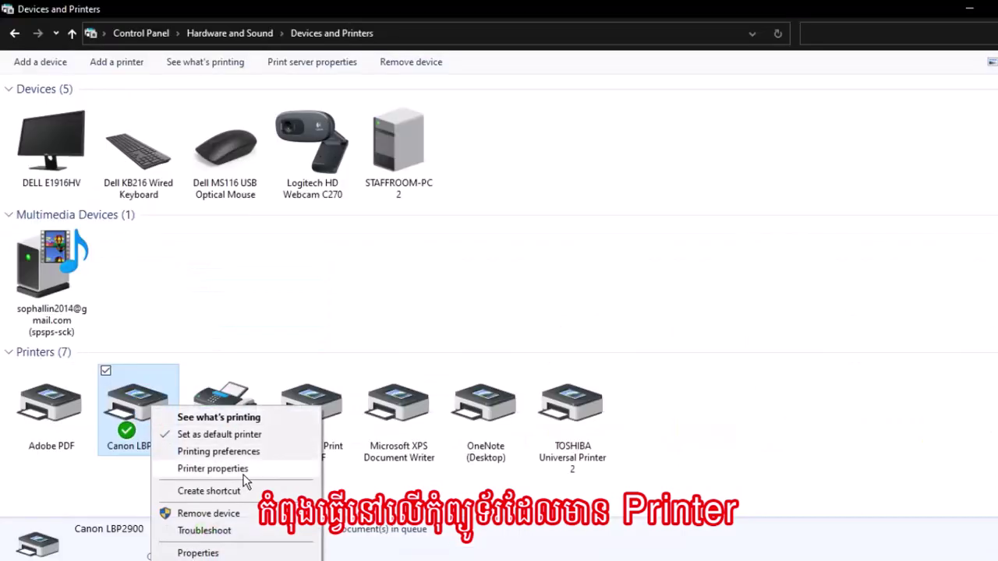
{"action": "left_click", "coordinate": [212, 469]}
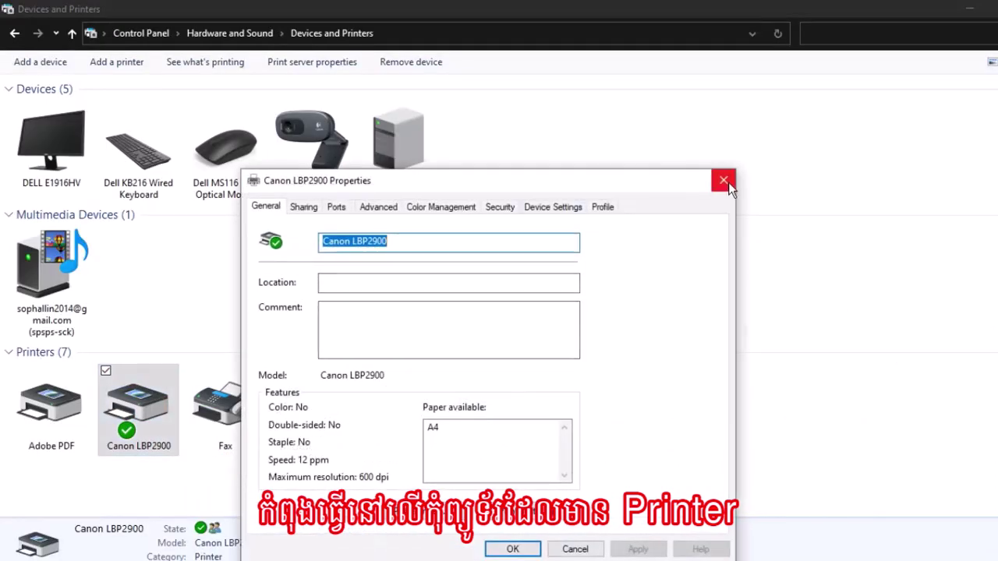
{"action": "left_click", "coordinate": [530, 528]}
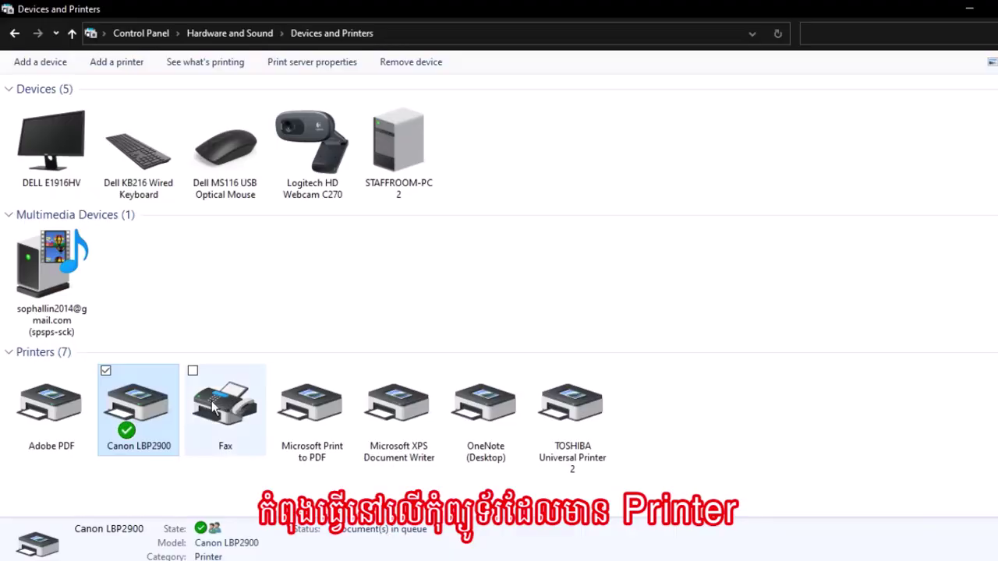
Open the Canon LBP2900's printer properties and make sure sharing is enabled for this printer.
{"action": "right_click", "coordinate": [145, 413]}
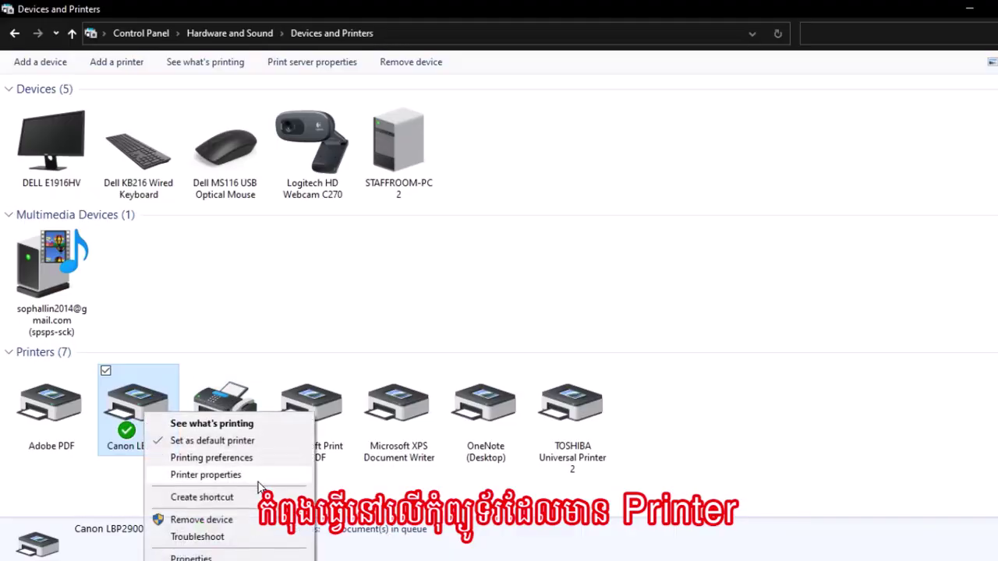
{"action": "left_click", "coordinate": [221, 477]}
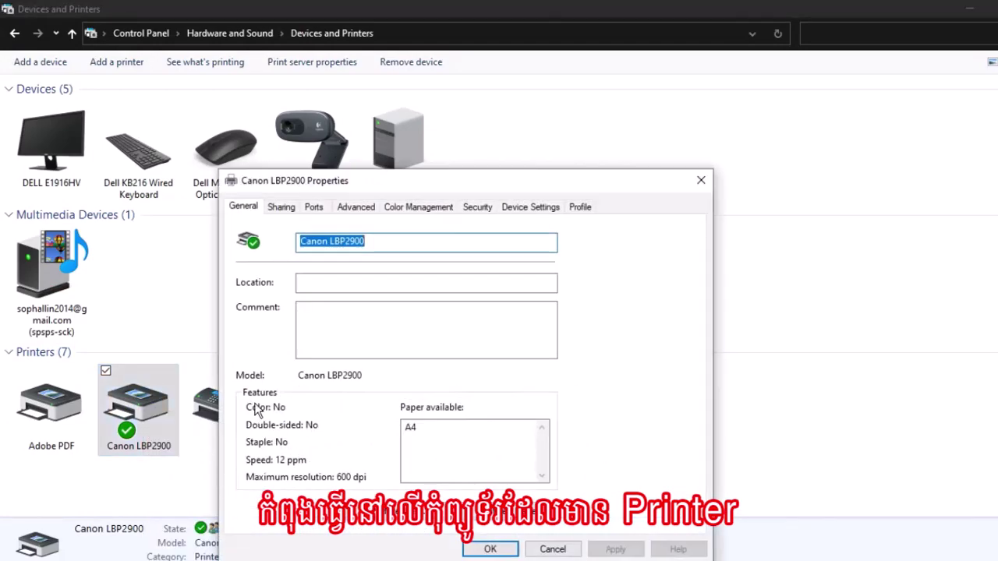
{"action": "left_click", "coordinate": [281, 207]}
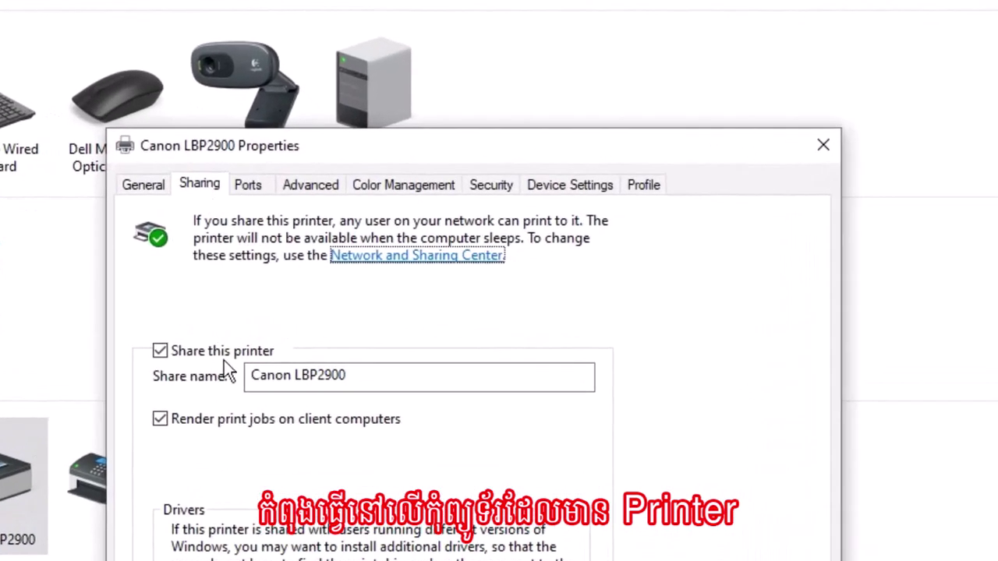
{"action": "left_click", "coordinate": [175, 365]}
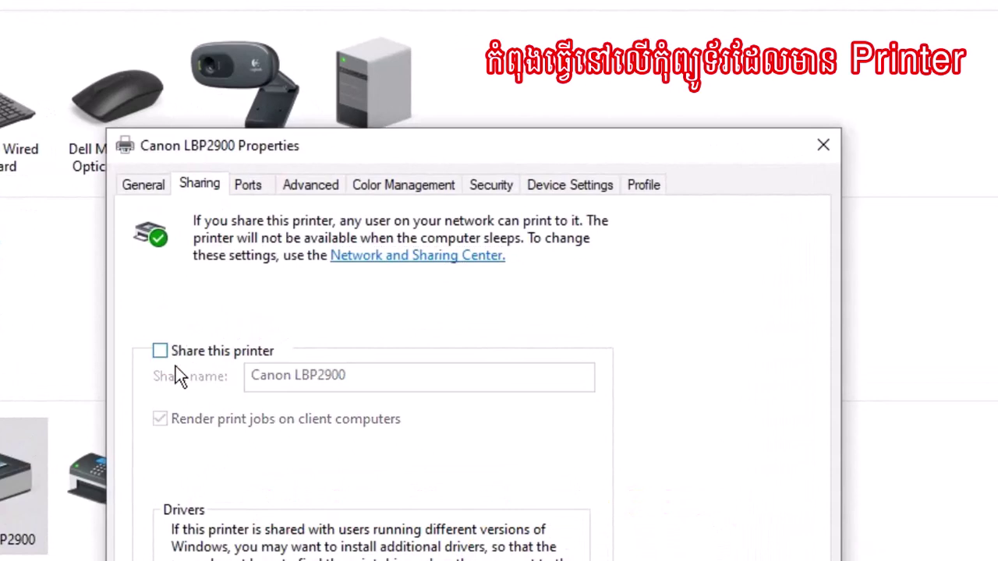
{"action": "left_click", "coordinate": [175, 365]}
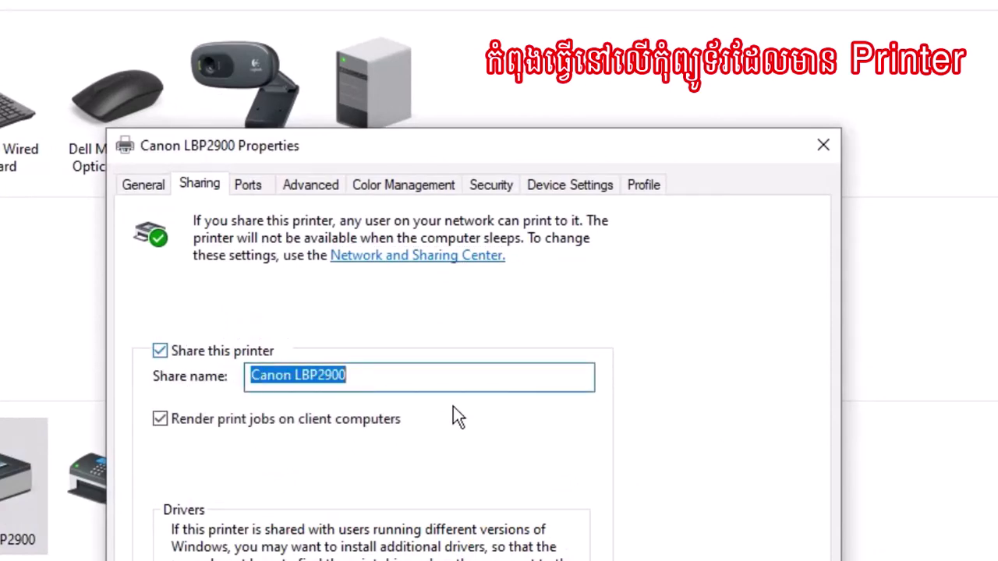
Set the printer's share name to "Printer for staff", disable rendering print jobs on client computers, and save the properties.
{"action": "left_click", "coordinate": [436, 381]}
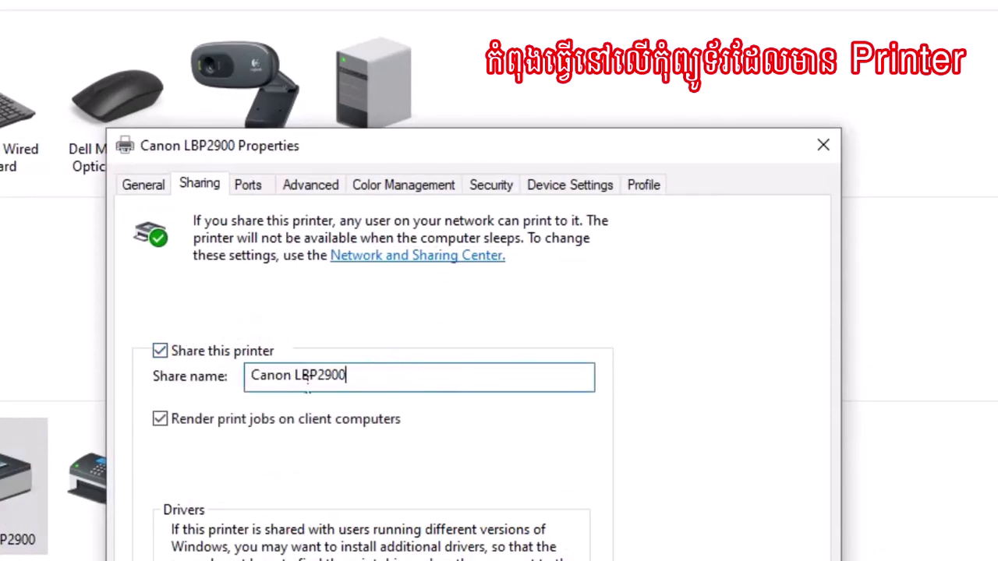
{"action": "double_click", "coordinate": [527, 374]}
{"action": "key", "text": "ctrl+a"}
{"action": "type", "text": "Printer for s"}
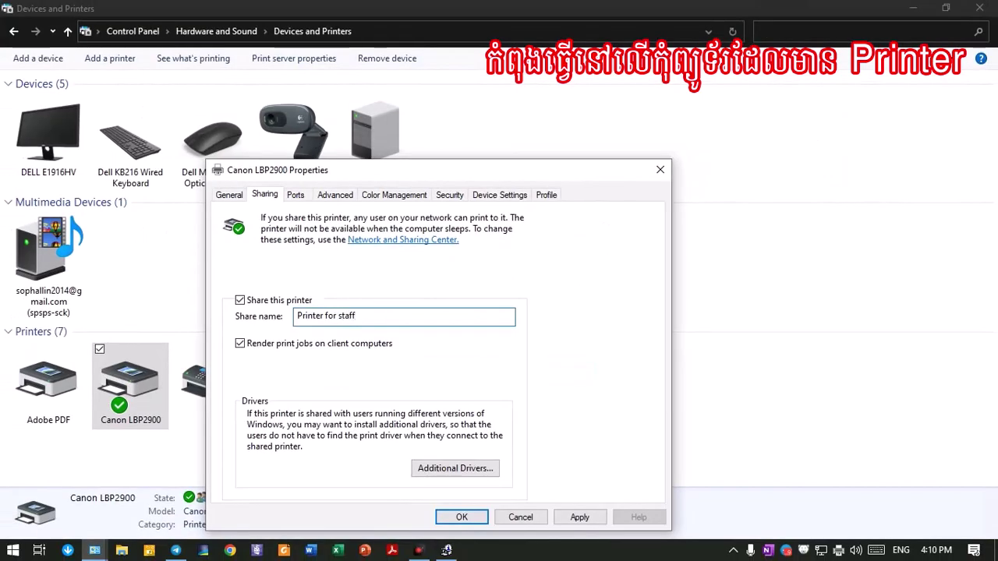
{"action": "left_click", "coordinate": [586, 519]}
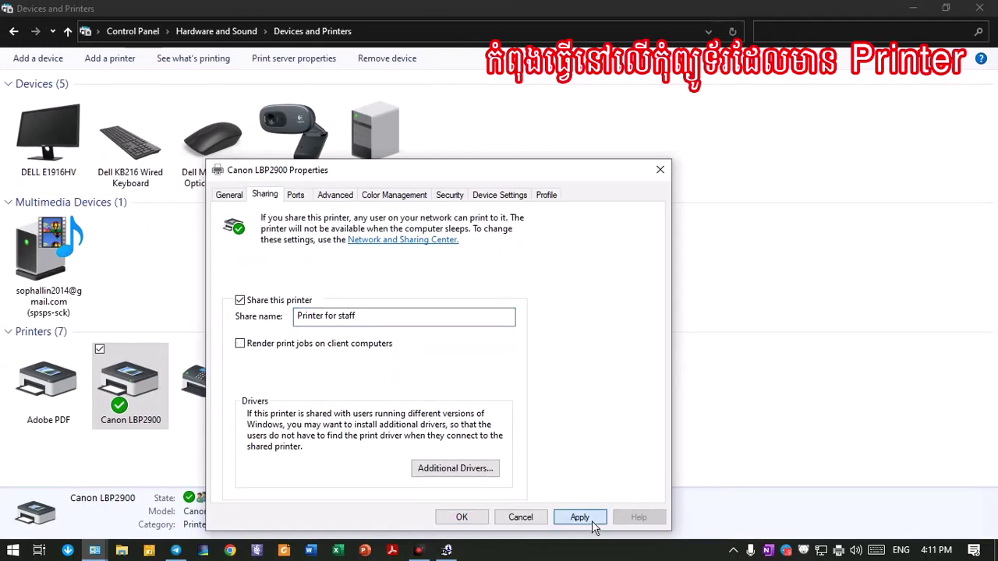
{"action": "left_click", "coordinate": [463, 519]}
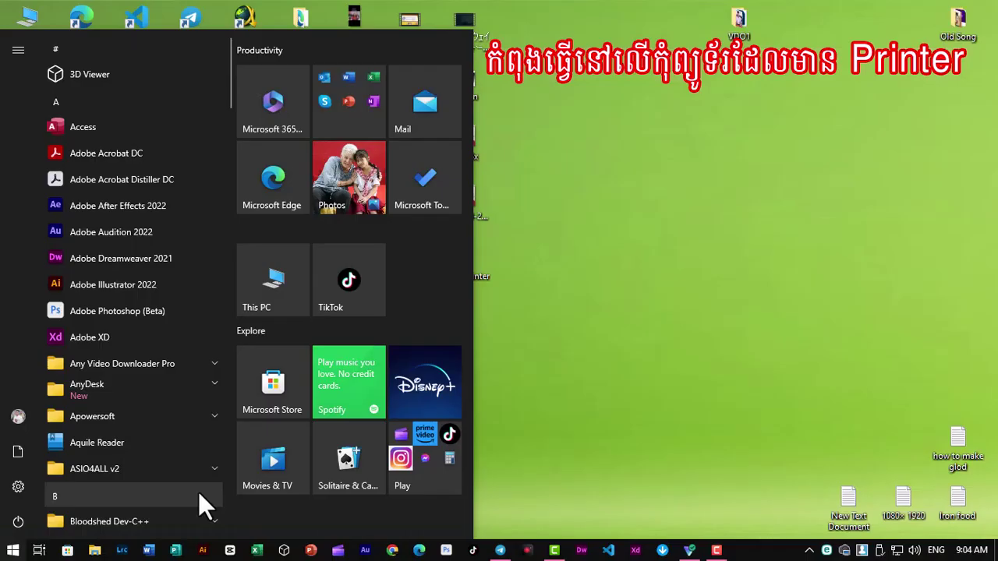
Open the advanced sharing settings of the Network and Sharing Center from the Control Panel.
{"action": "type", "text": "con"}
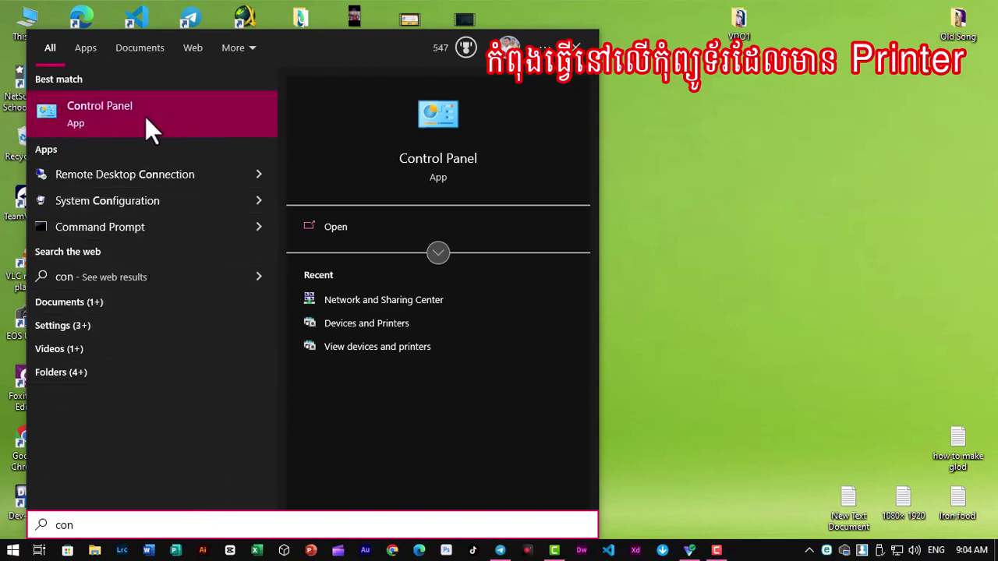
{"action": "left_click", "coordinate": [146, 117]}
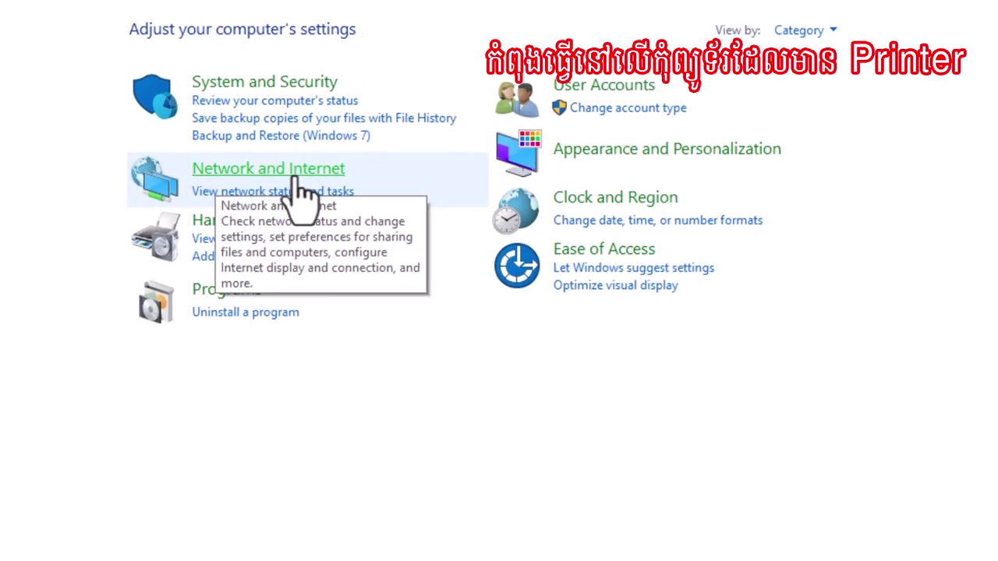
{"action": "left_click", "coordinate": [303, 173]}
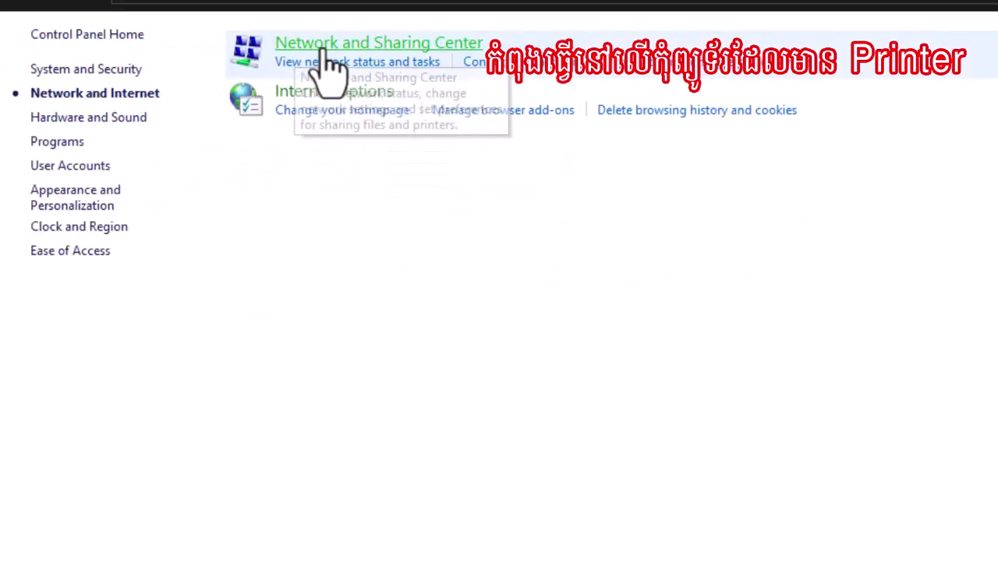
{"action": "left_click", "coordinate": [452, 48]}
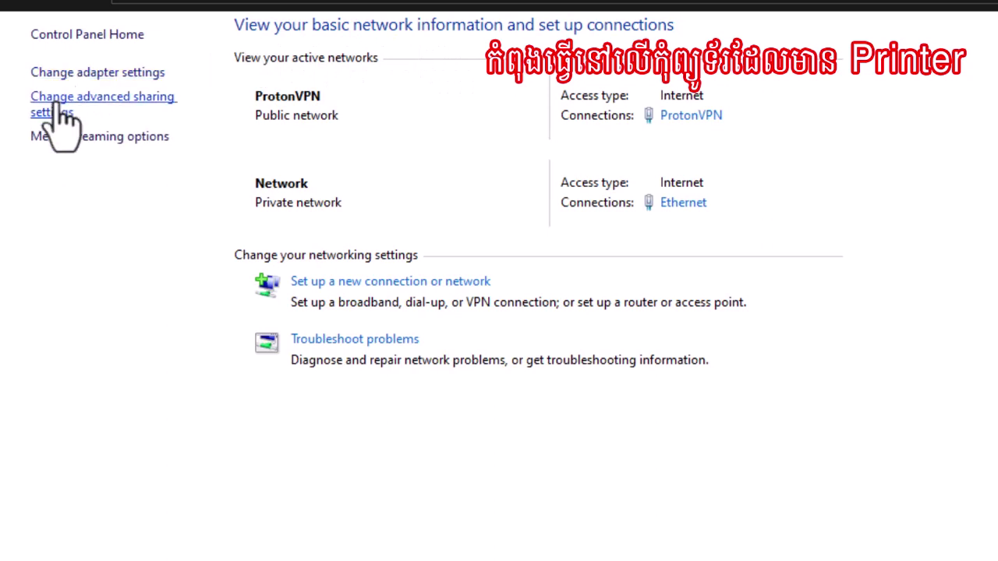
{"action": "left_click", "coordinate": [116, 104]}
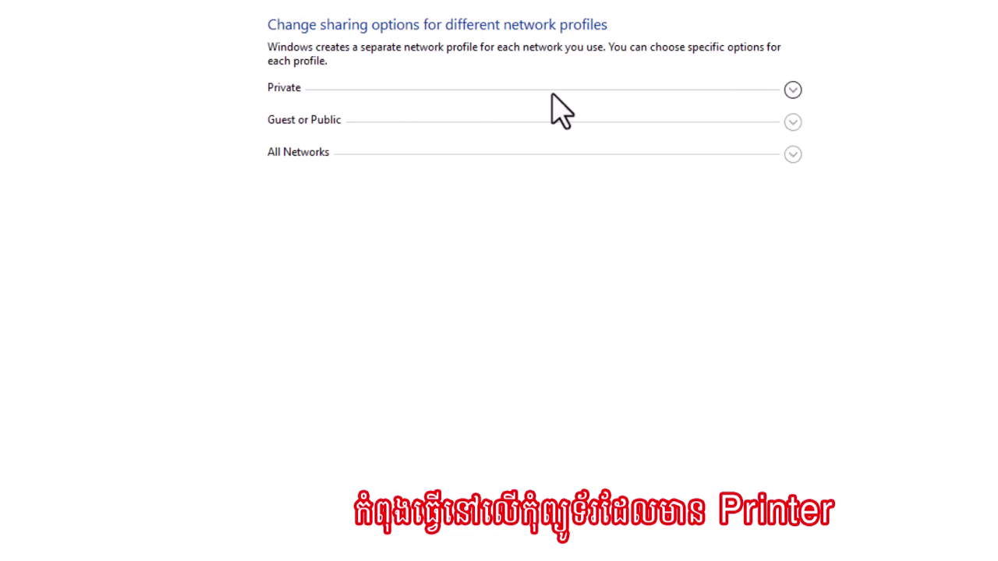
Review the discovery, file and printer sharing, and encryption options in the Private, Guest or Public, and All Networks profiles.
{"action": "left_click", "coordinate": [793, 92]}
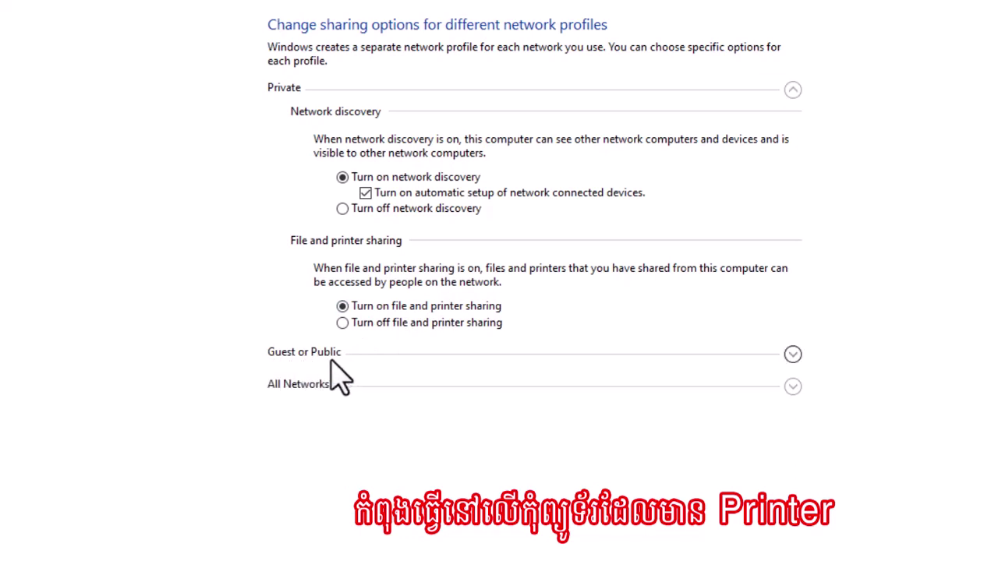
{"action": "left_click", "coordinate": [793, 362]}
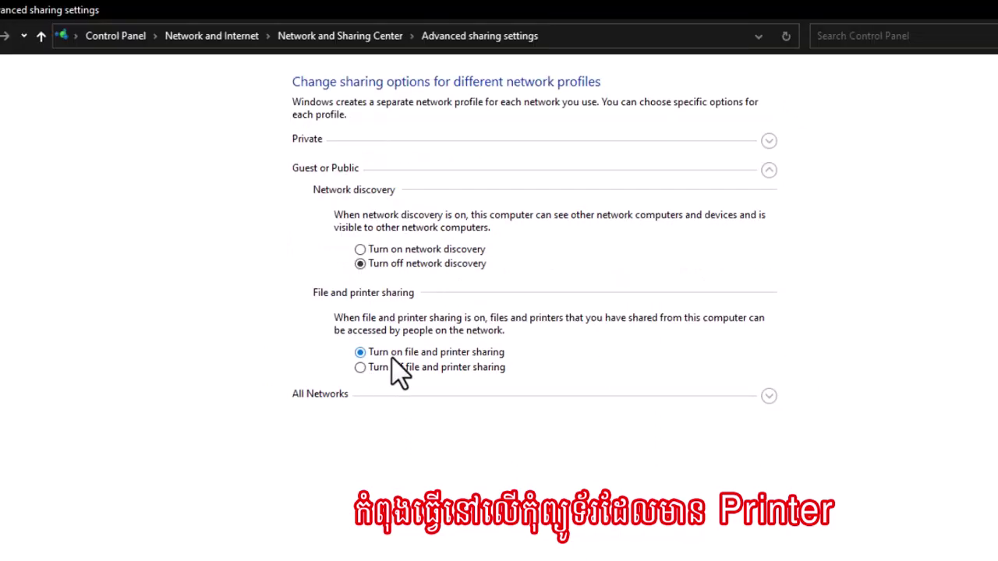
{"action": "left_click", "coordinate": [769, 396]}
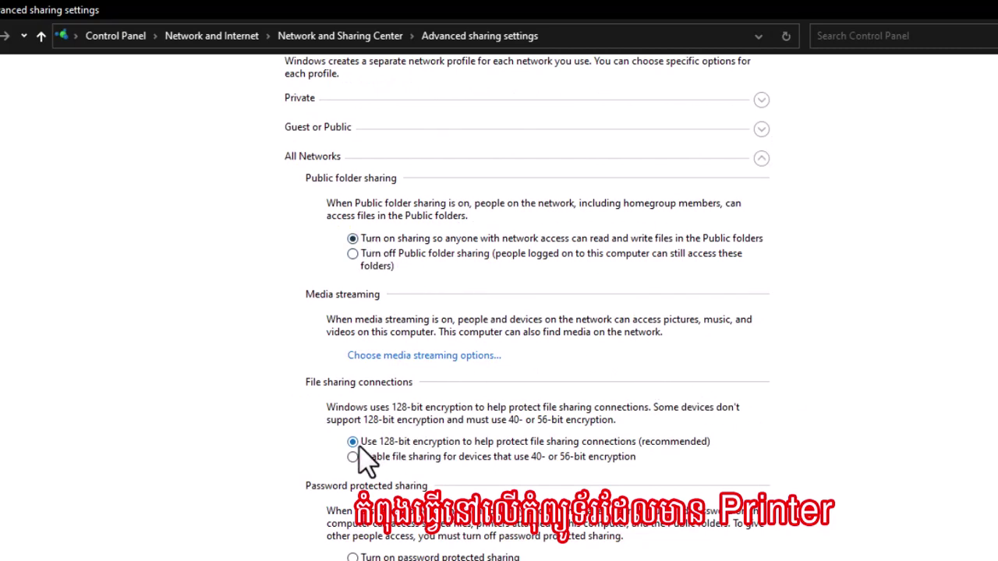
{"action": "scroll", "coordinate": [464, 549], "scroll_direction": "down", "scroll_amount": 1}
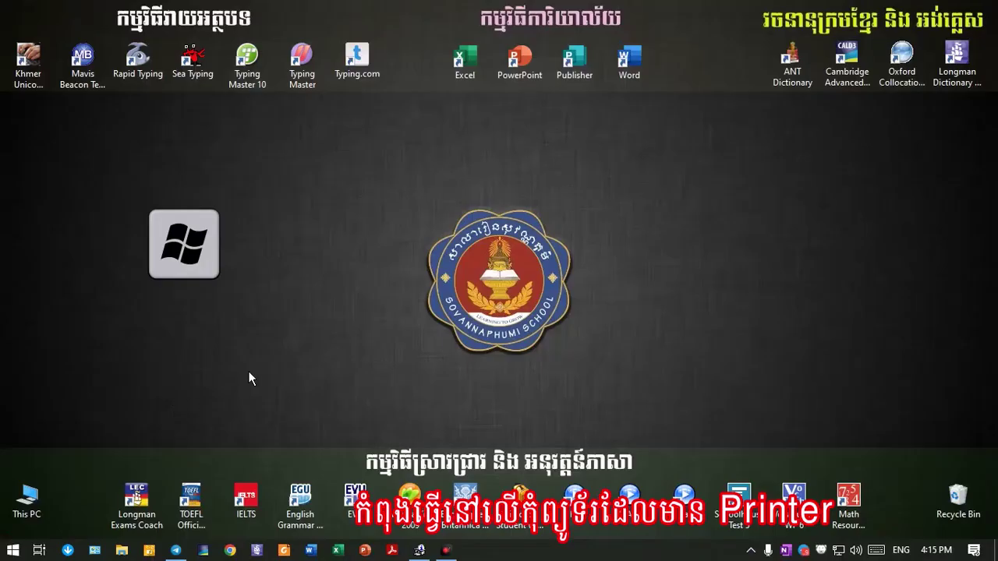
Run ipconfig in a Command Prompt and highlight the computer's IPv4 address and default gateway.
{"action": "key", "text": "super+r"}
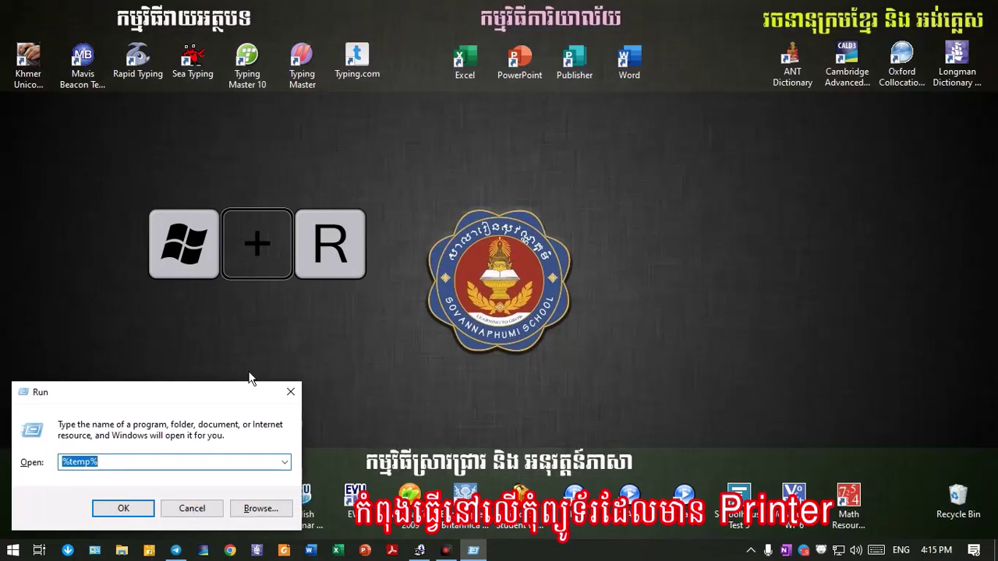
{"action": "key", "text": "BackSpace"}
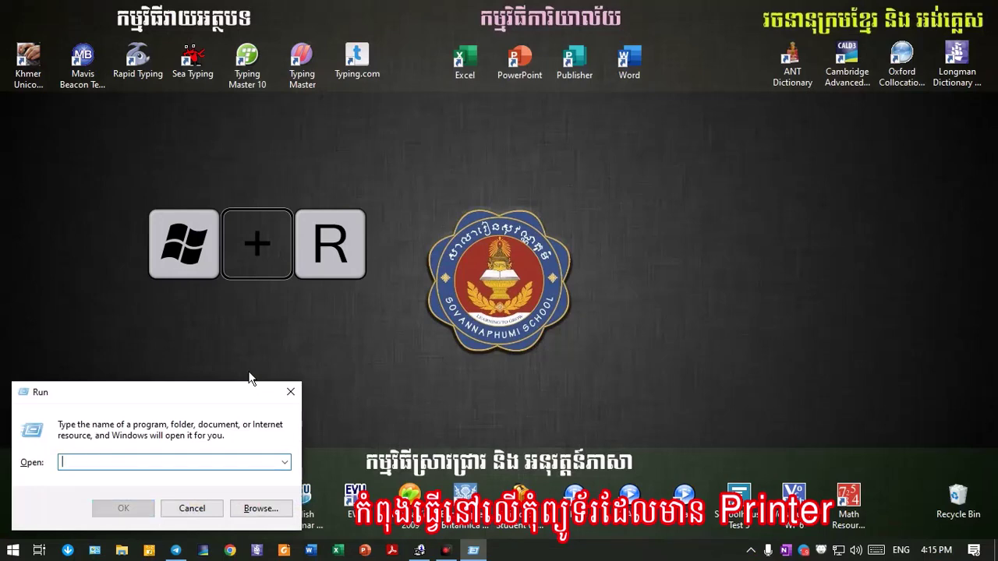
{"action": "type", "text": "cmd"}
{"action": "key", "text": "Return"}
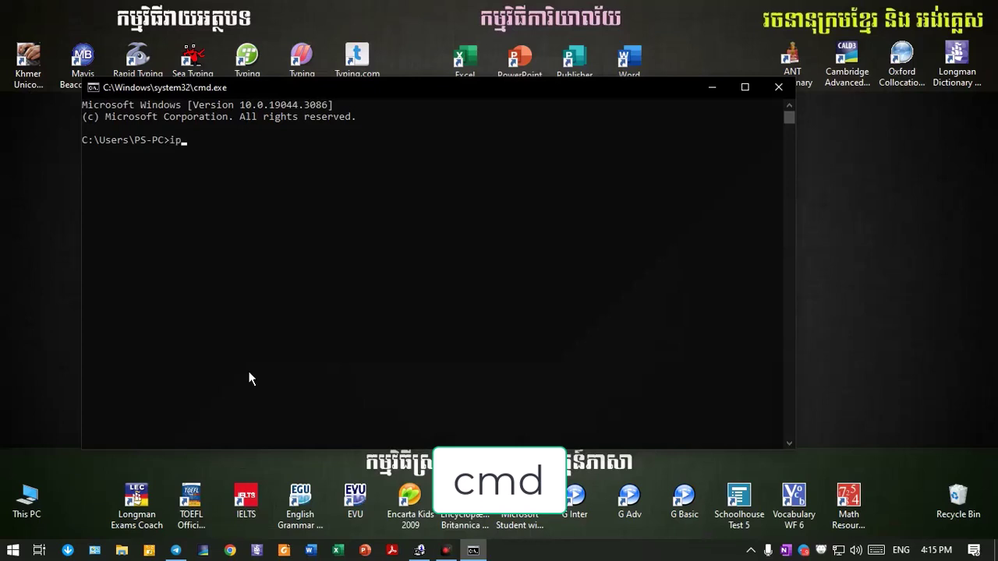
{"action": "type", "text": "ipcoi"}
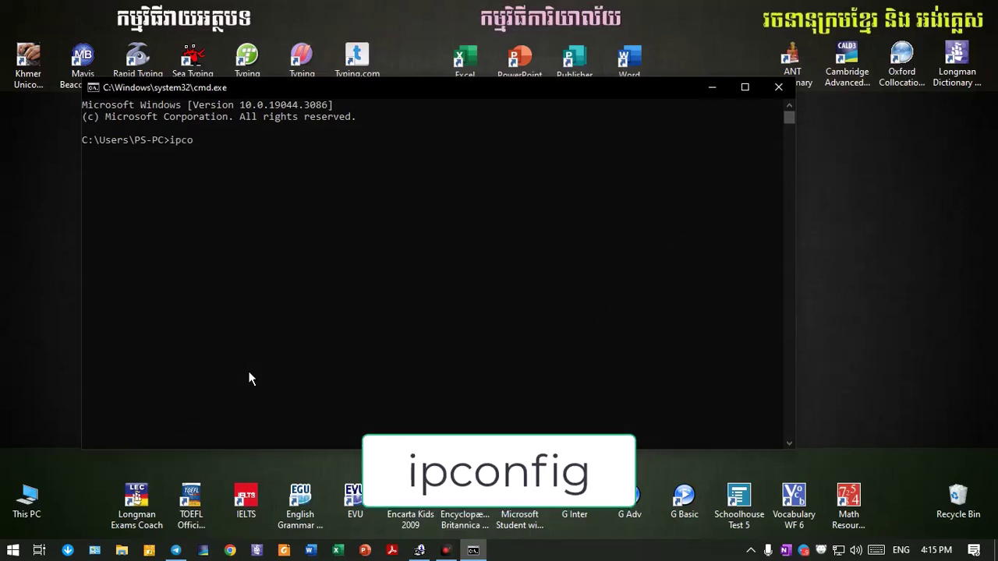
{"action": "key", "text": "Return"}
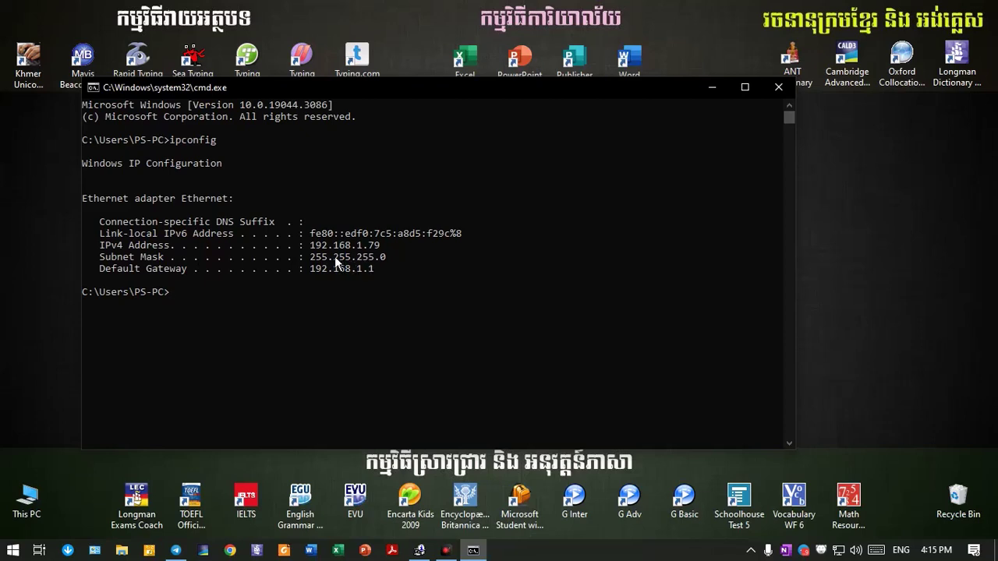
{"action": "left_click_drag", "start_coordinate": [305, 245], "coordinate": [389, 249]}
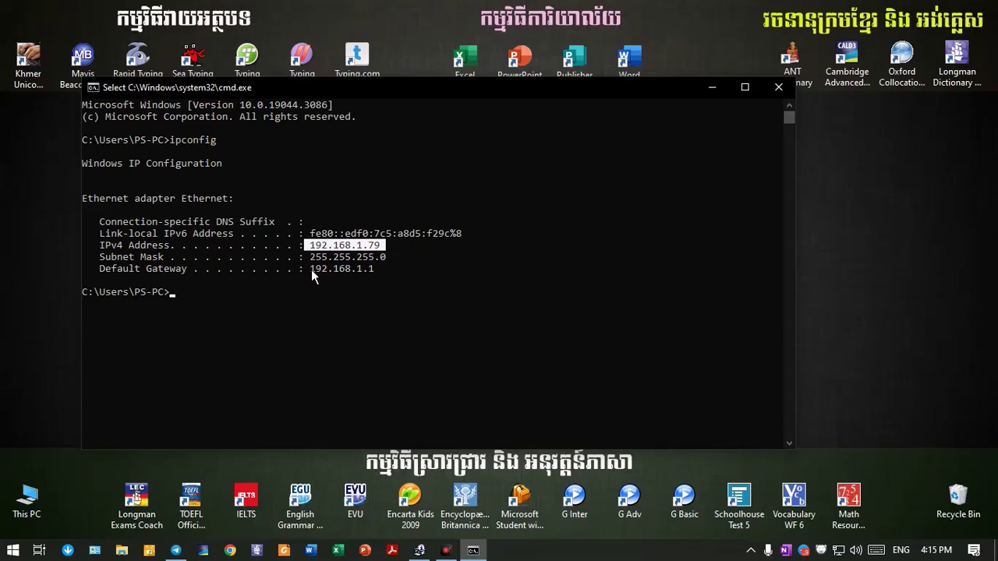
{"action": "left_click_drag", "start_coordinate": [310, 268], "coordinate": [350, 275]}
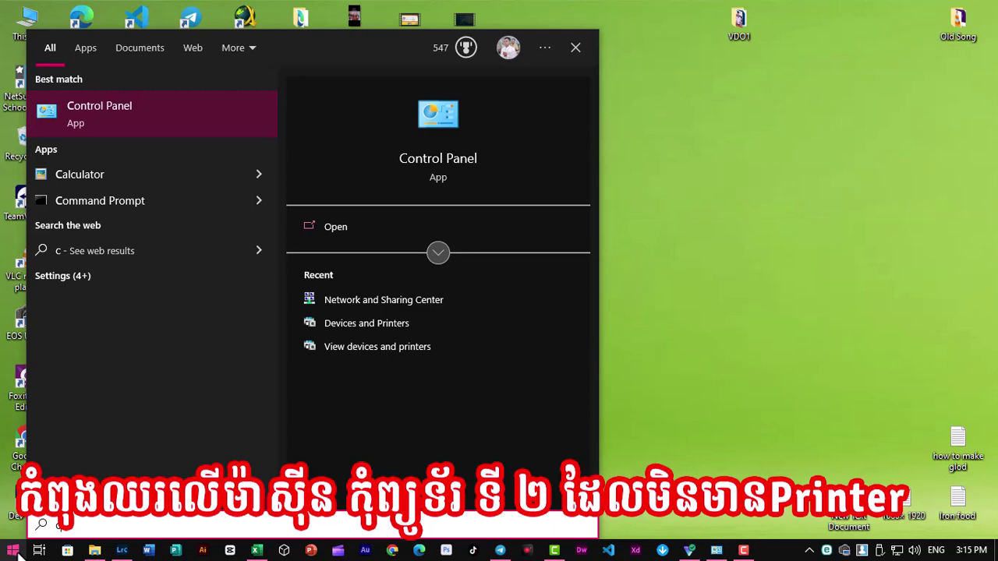
Open the Network and Sharing Center from the Control Panel on the second computer.
{"action": "left_click", "coordinate": [78, 113]}
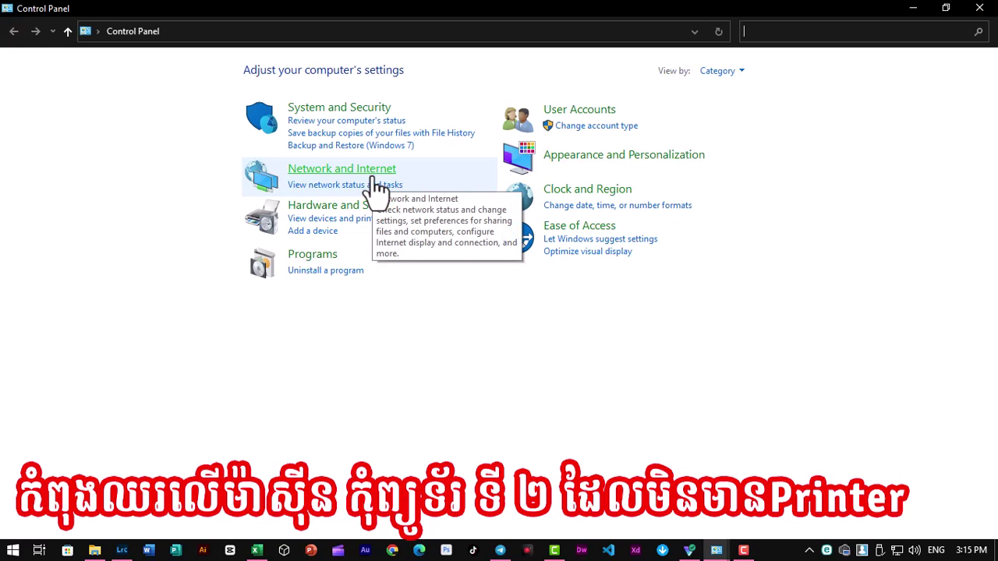
{"action": "left_click", "coordinate": [332, 171]}
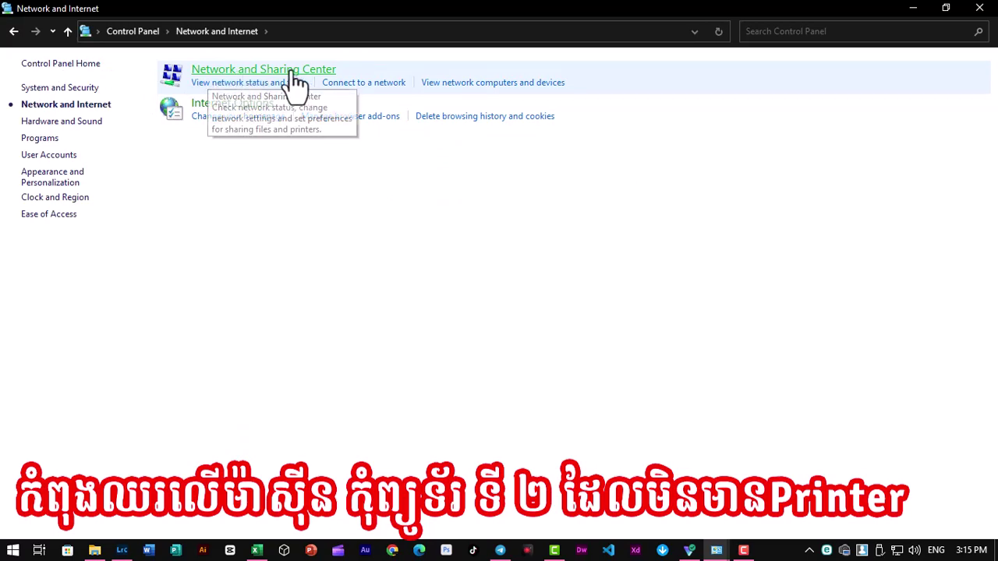
{"action": "left_click", "coordinate": [290, 72]}
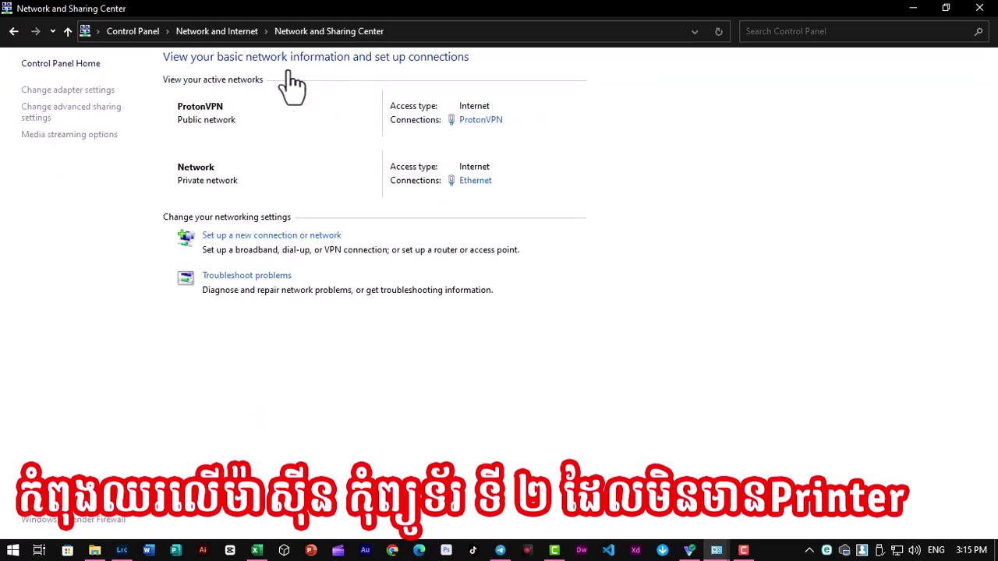
Open the advanced sharing settings on the second computer and review the Private, Guest or Public, and All Networks profile options.
{"action": "left_click", "coordinate": [66, 115]}
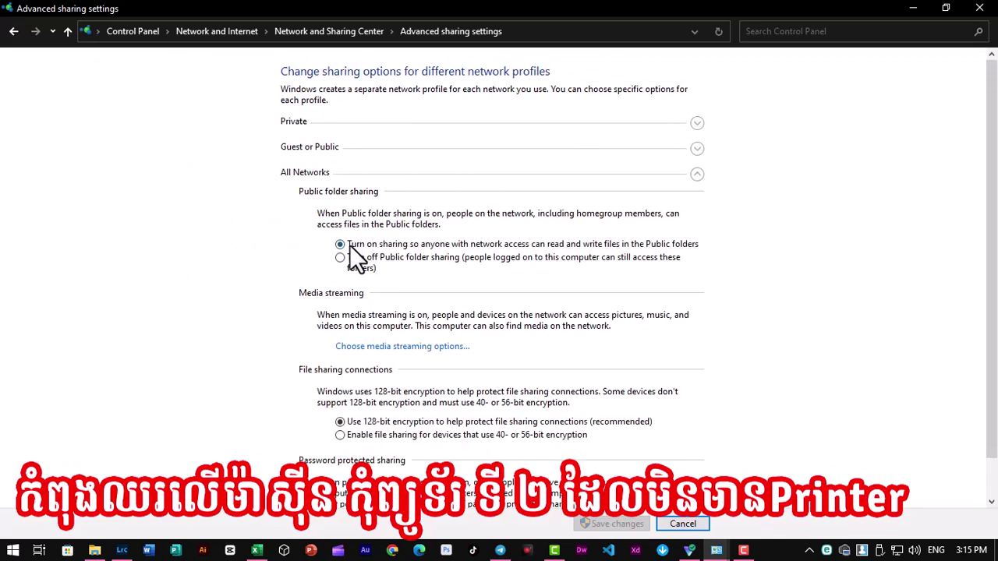
{"action": "left_click", "coordinate": [698, 125]}
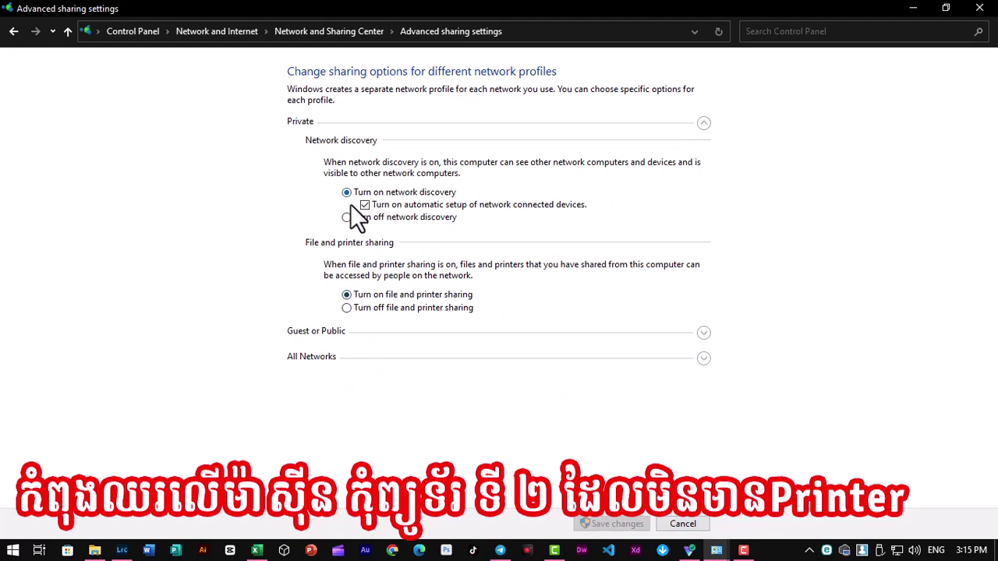
{"action": "left_click", "coordinate": [703, 123]}
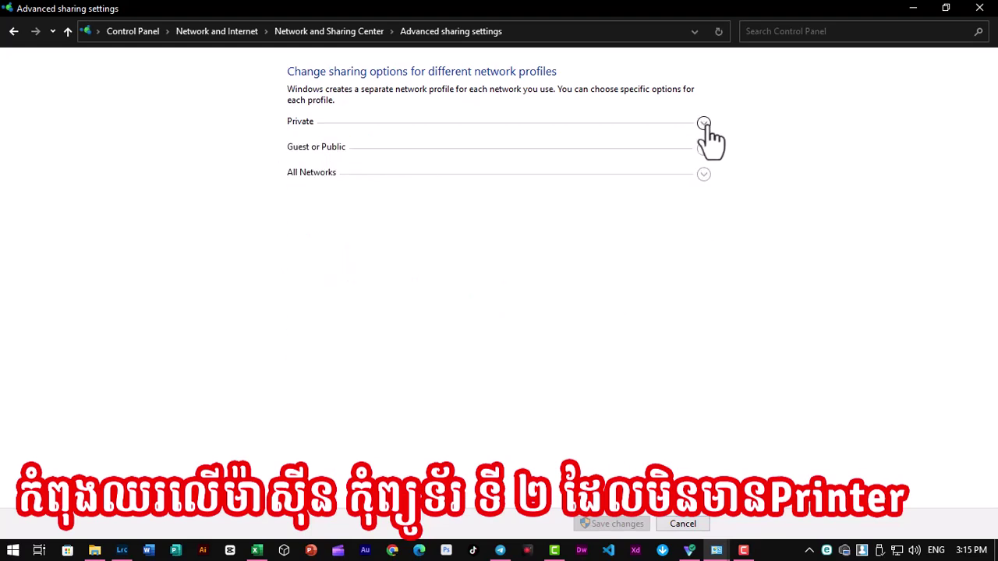
{"action": "left_click", "coordinate": [703, 148]}
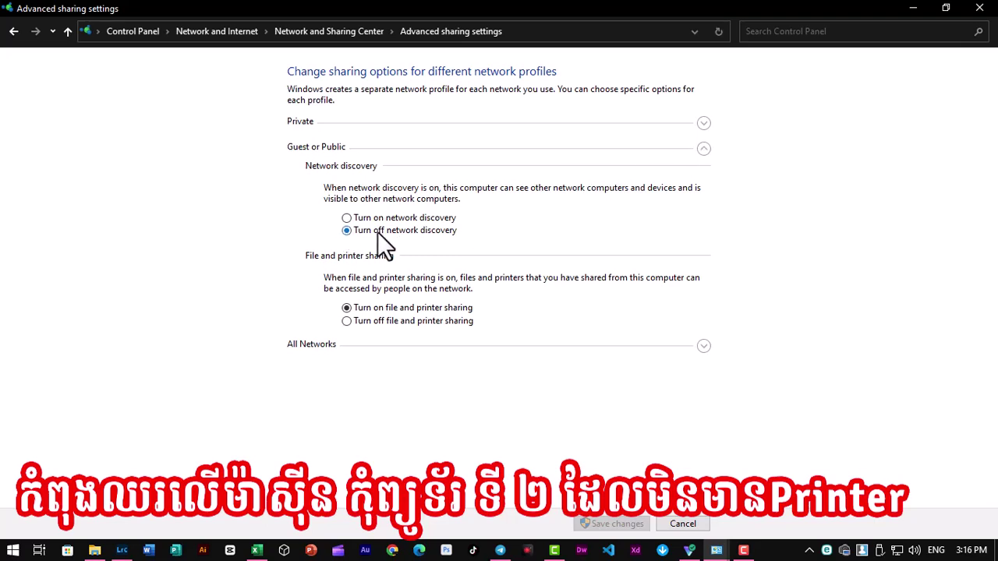
{"action": "left_click", "coordinate": [703, 148]}
{"action": "left_click", "coordinate": [703, 174]}
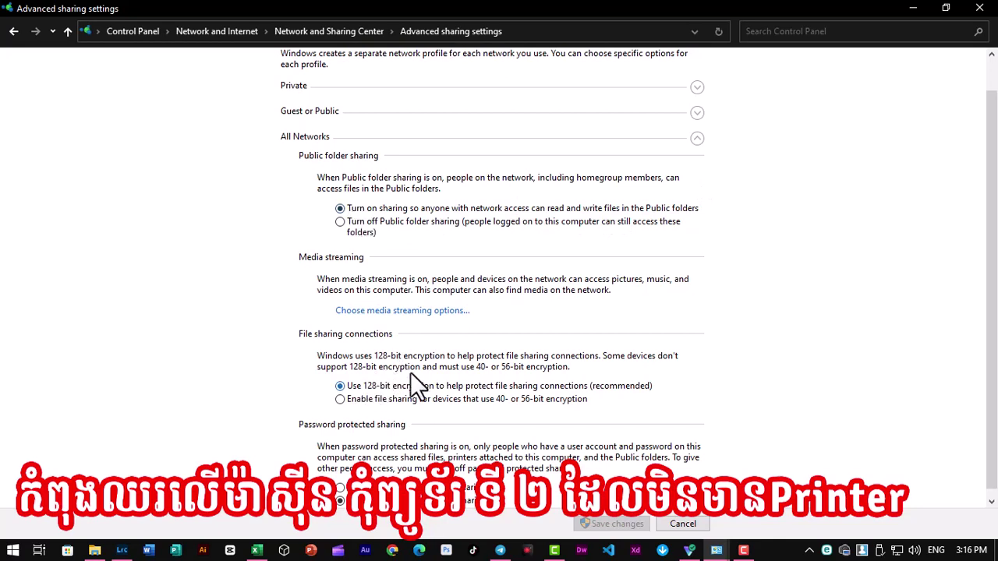
{"action": "scroll", "coordinate": [417, 372], "scroll_direction": "down", "scroll_amount": 1}
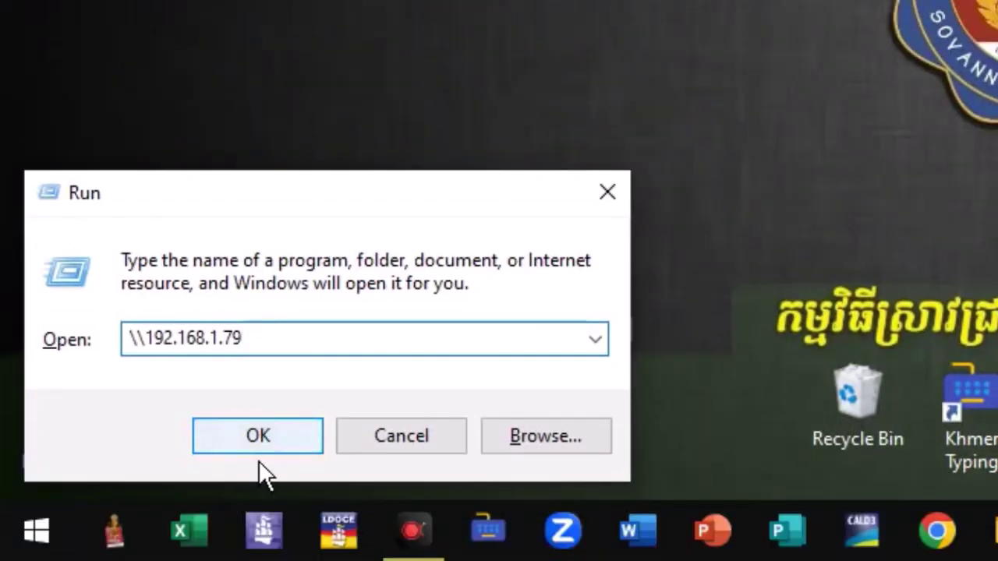
Open \\192.168.1.79 through the Run dialog and connect to its shared printer "Printer for staff", installing the driver.
{"action": "left_click", "coordinate": [256, 427]}
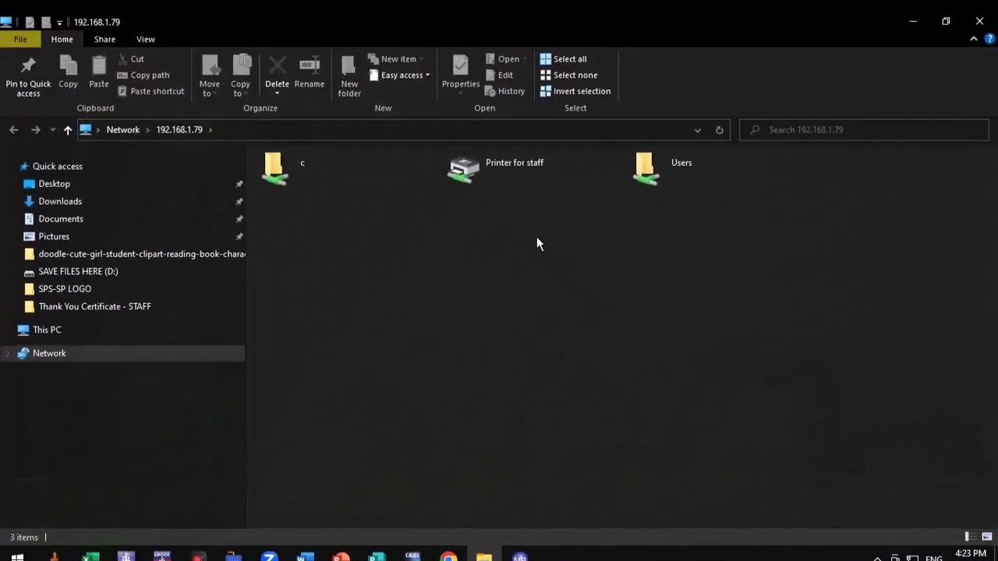
{"action": "left_click", "coordinate": [517, 169]}
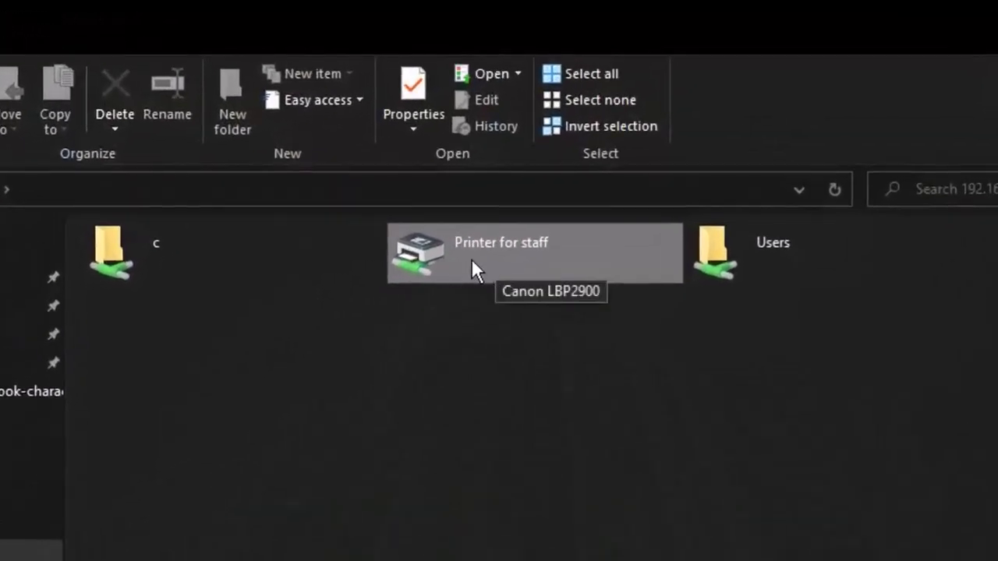
{"action": "right_click", "coordinate": [454, 257]}
{"action": "left_click", "coordinate": [552, 302]}
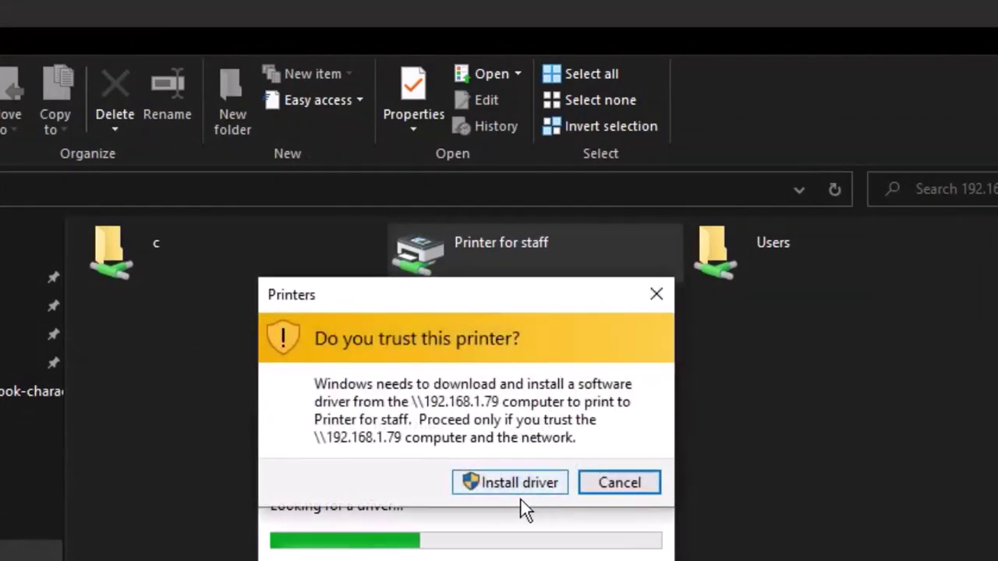
{"action": "left_click", "coordinate": [518, 490]}
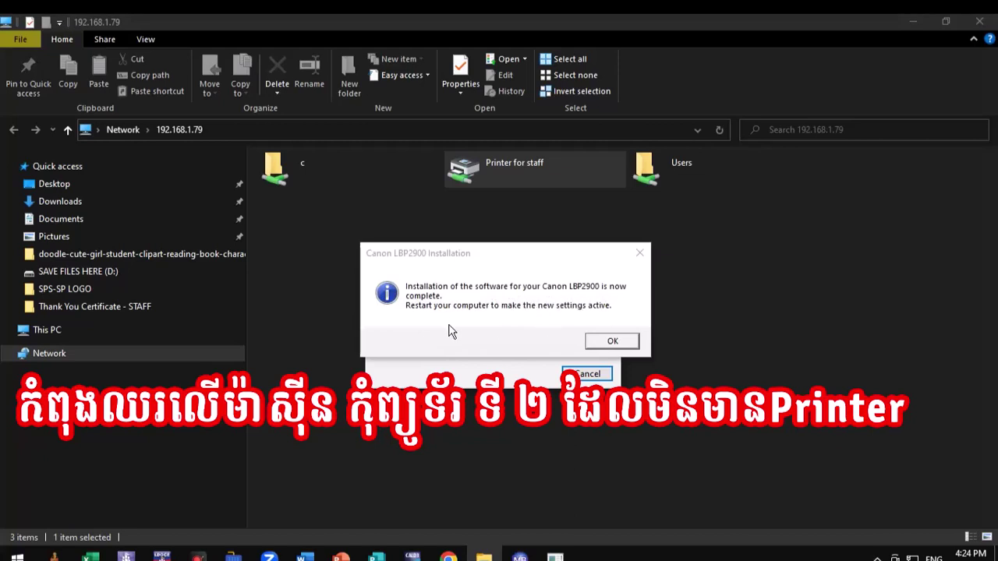
{"action": "left_click", "coordinate": [611, 342]}
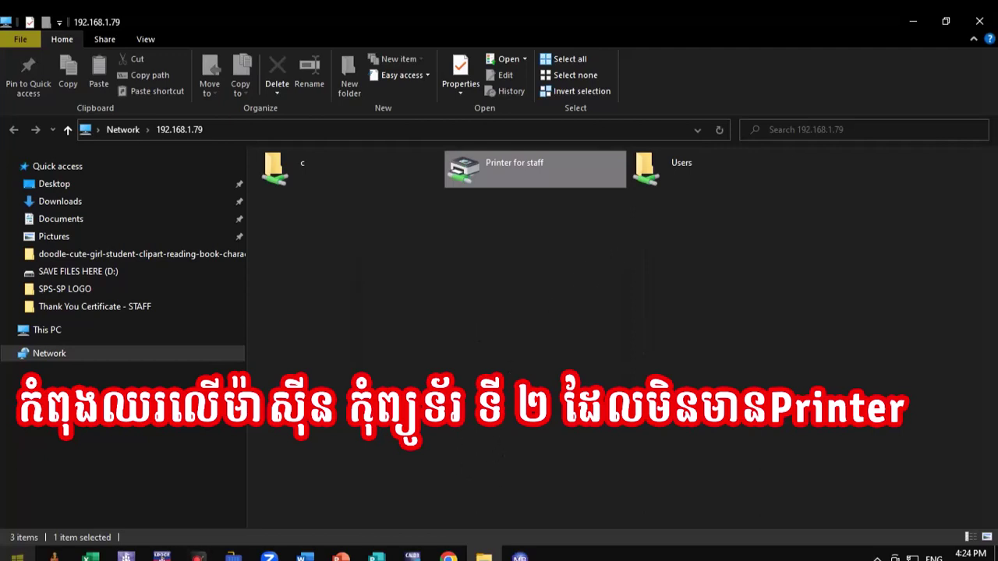
Switch to Word, create a blank document and enter the text "Hello".
{"action": "left_click", "coordinate": [17, 555]}
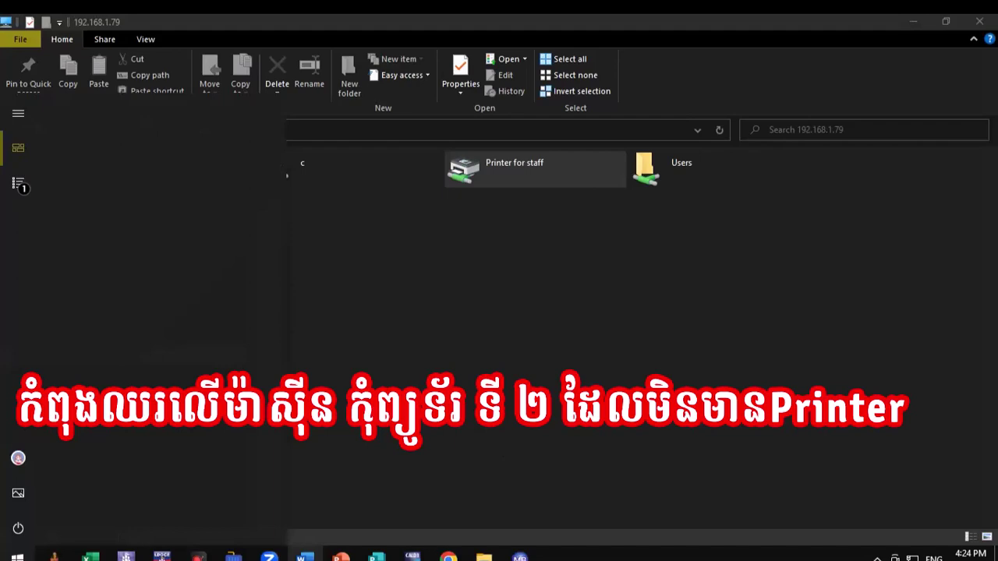
{"action": "left_click", "coordinate": [305, 557]}
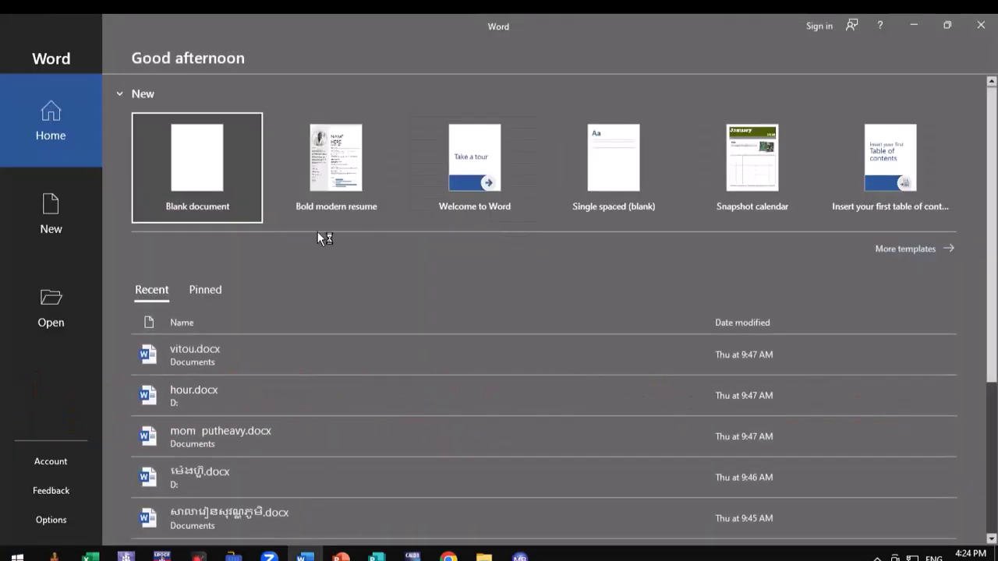
{"action": "left_click", "coordinate": [206, 171]}
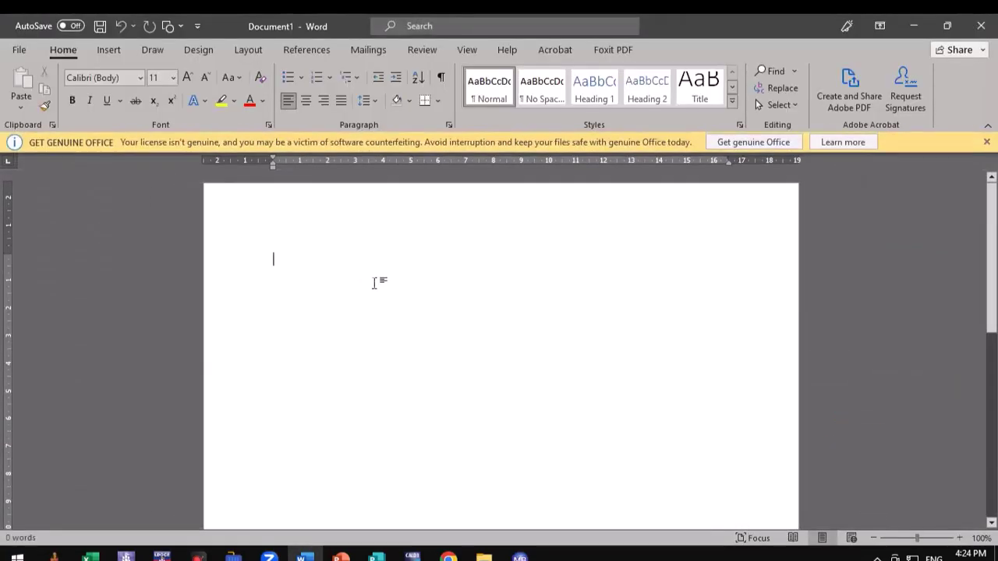
{"action": "type", "text": "Hello"}
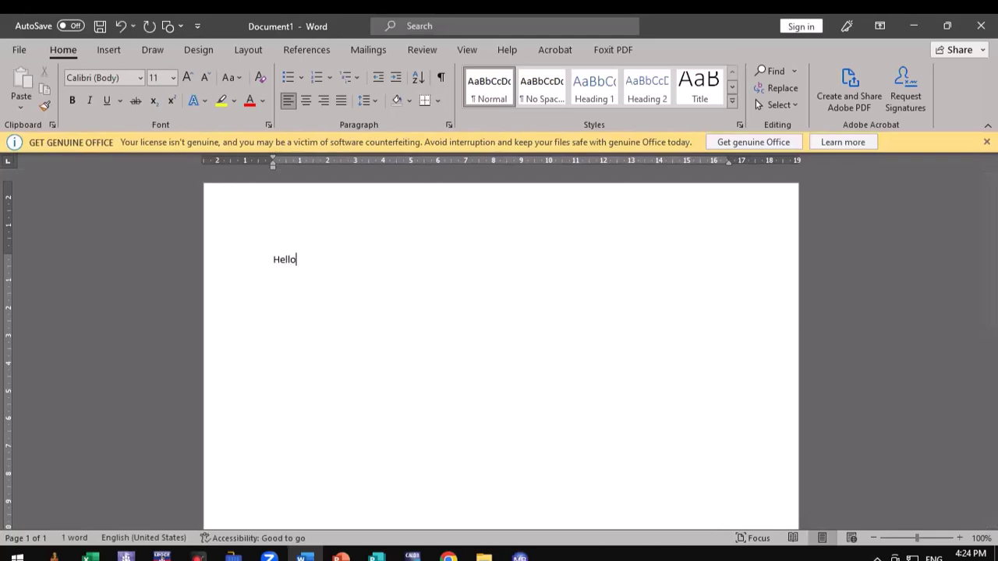
Format the whole text as Times New Roman at size 72 and print one copy on the networked Canon LBP2900.
{"action": "key", "text": "ctrl+a"}
{"action": "key", "text": "ctrl+p"}
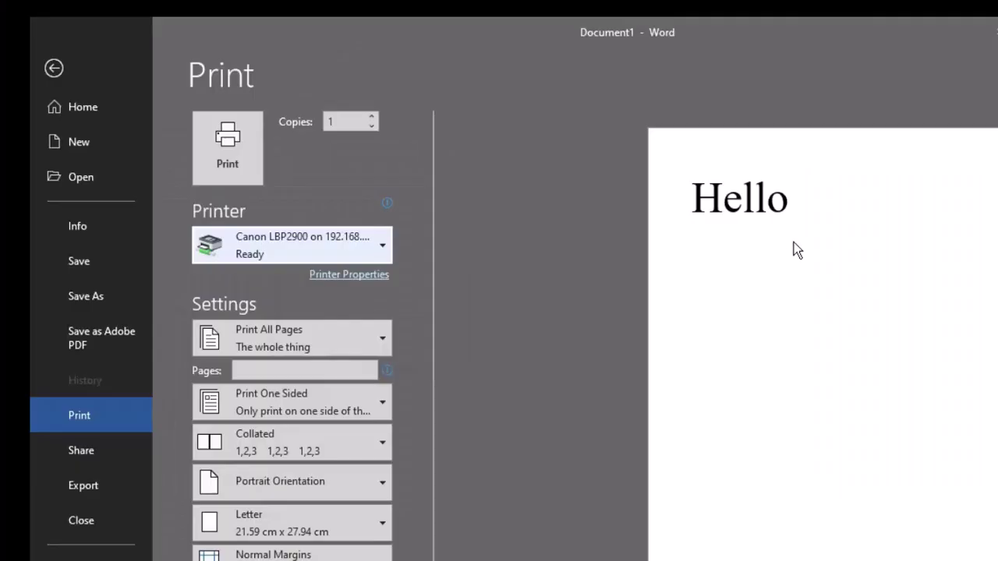
{"action": "left_click", "coordinate": [241, 165]}
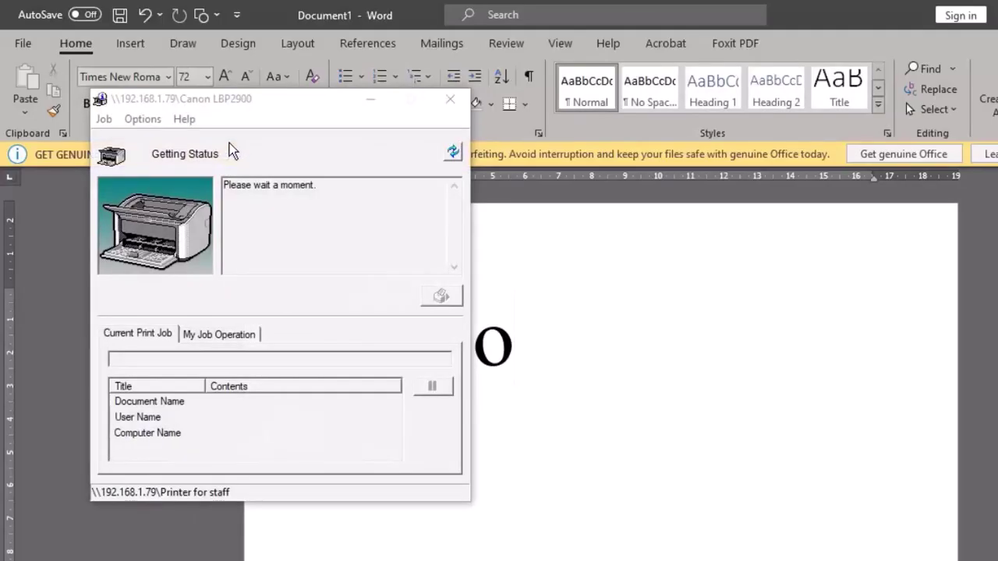